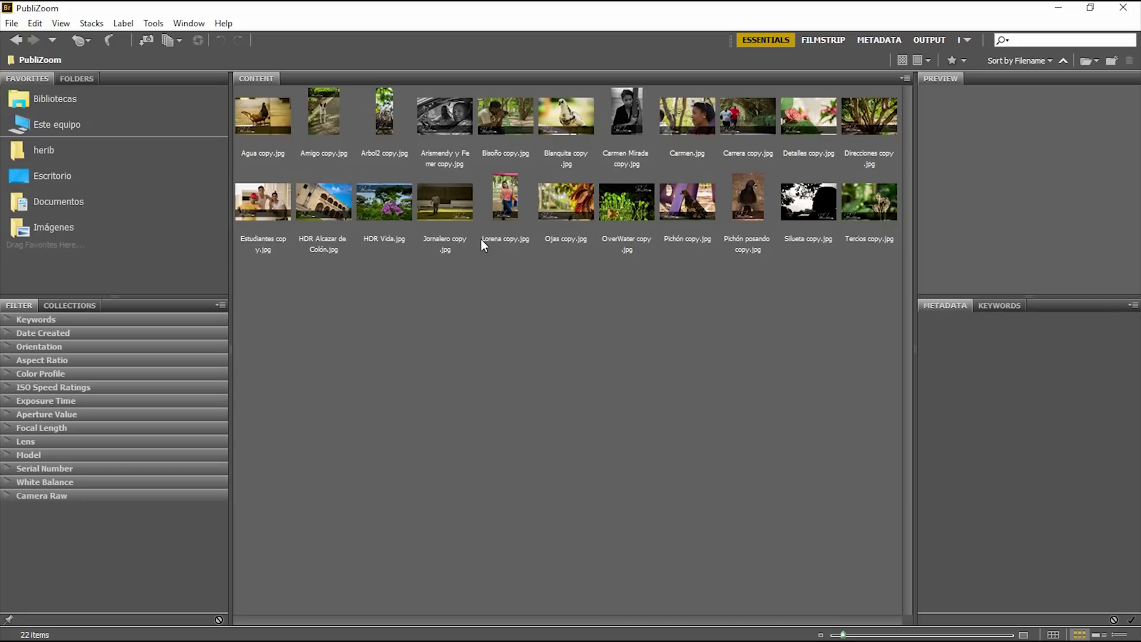
# - Widen the Preview panel and preview the Arismendy y Ferrer, Silueta, Pichón and Ojas photos
pyautogui.click(448, 142)
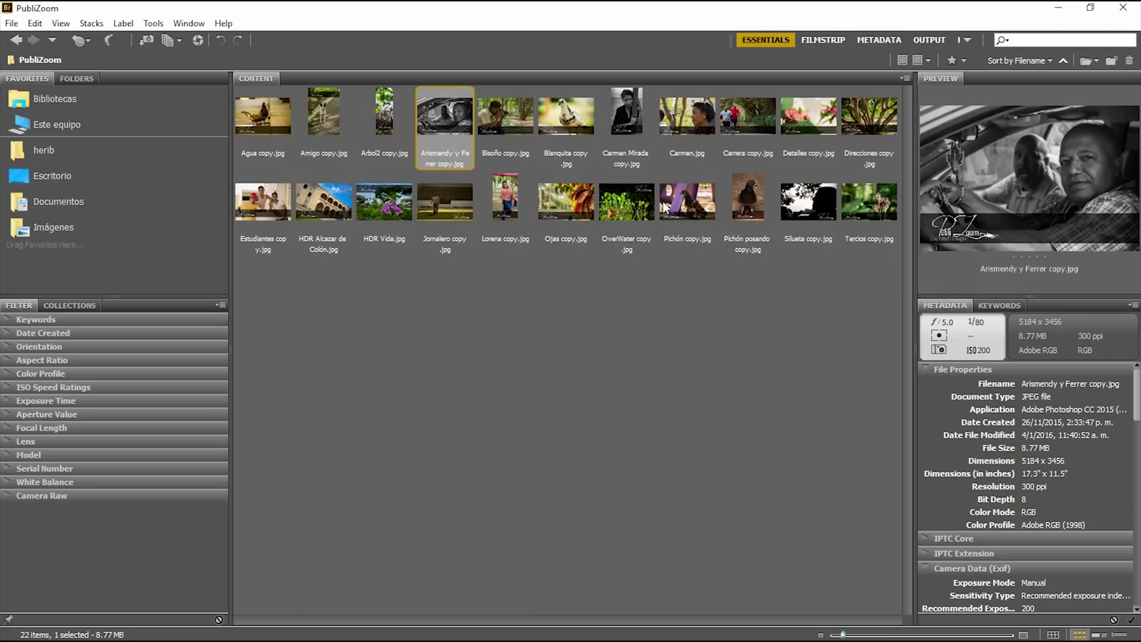
pyautogui.moveTo(914, 262)
pyautogui.mouseDown()
pyautogui.moveTo(715, 291)
pyautogui.moveTo(737, 415)
pyautogui.mouseUp()
pyautogui.click(610, 300)
pyautogui.click(562, 297)
pyautogui.click(487, 290)
pyautogui.click(368, 280)
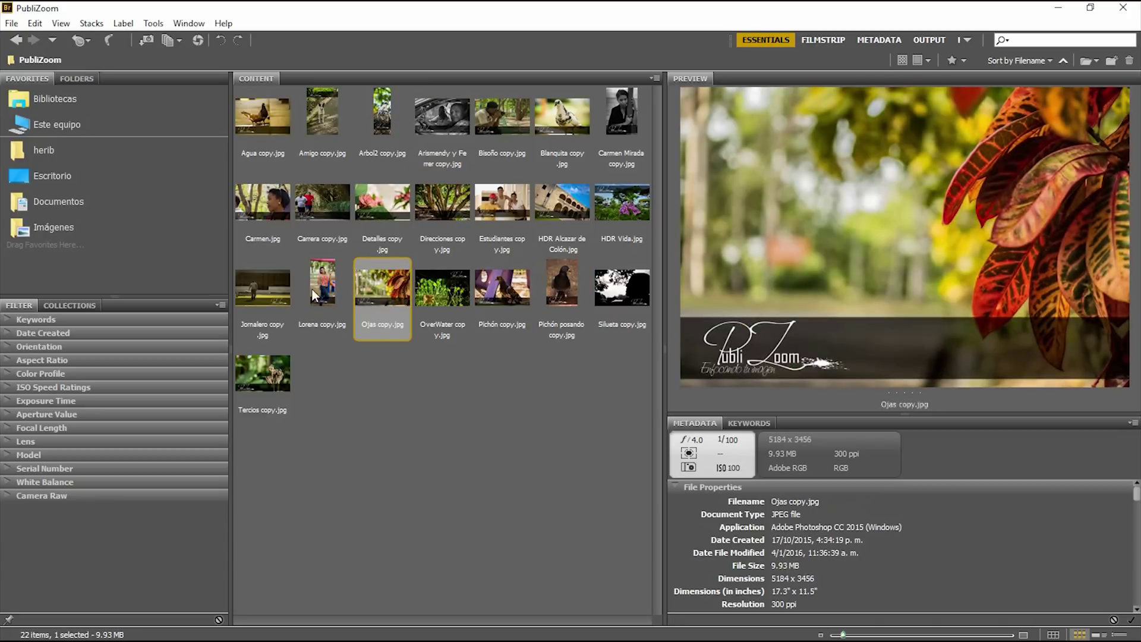
# - Preview Lorena, Blanquita and Carmen Mirada, then marquee-select all 22 PubliZoom photos
pyautogui.click(312, 289)
pyautogui.click(563, 162)
pyautogui.click(596, 100)
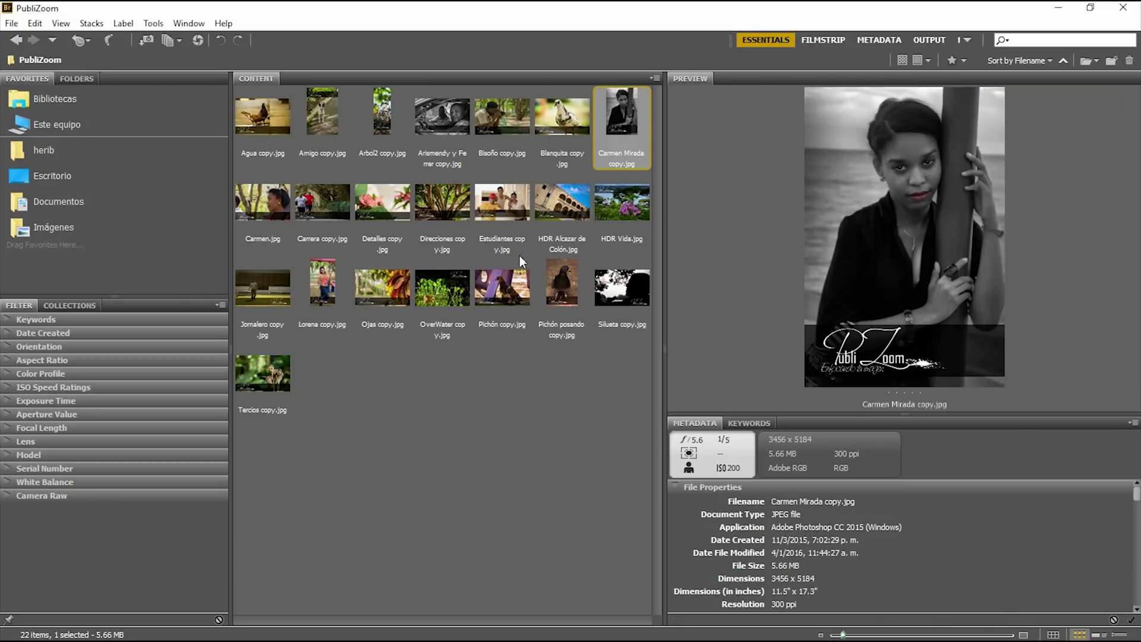
pyautogui.click(511, 418)
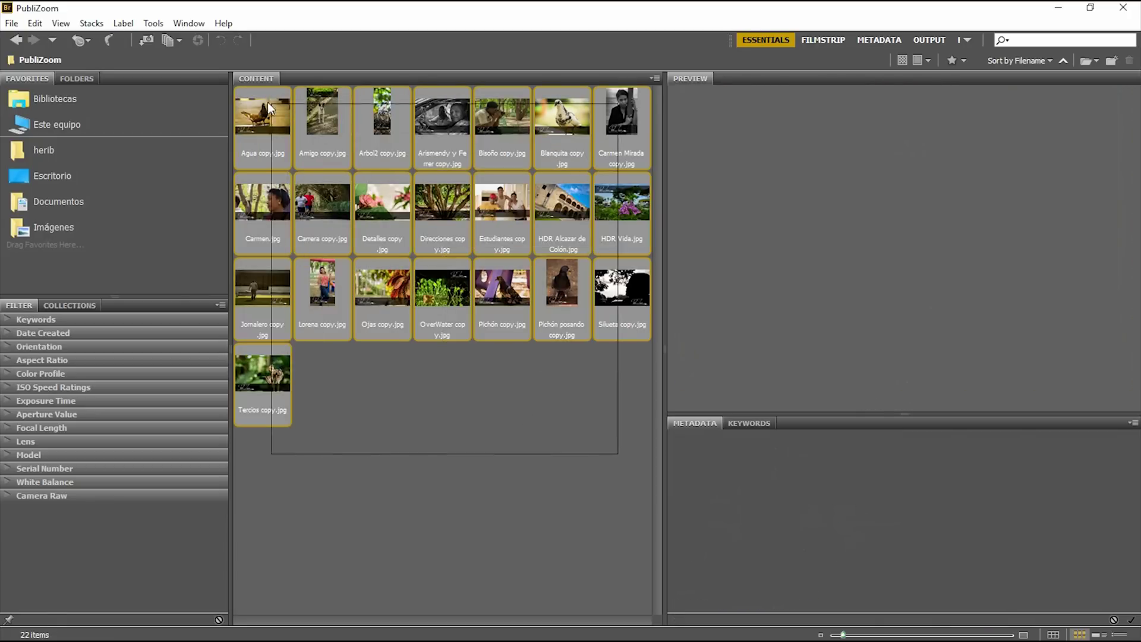
pyautogui.moveTo(615, 442); pyautogui.dragTo(274, 105)
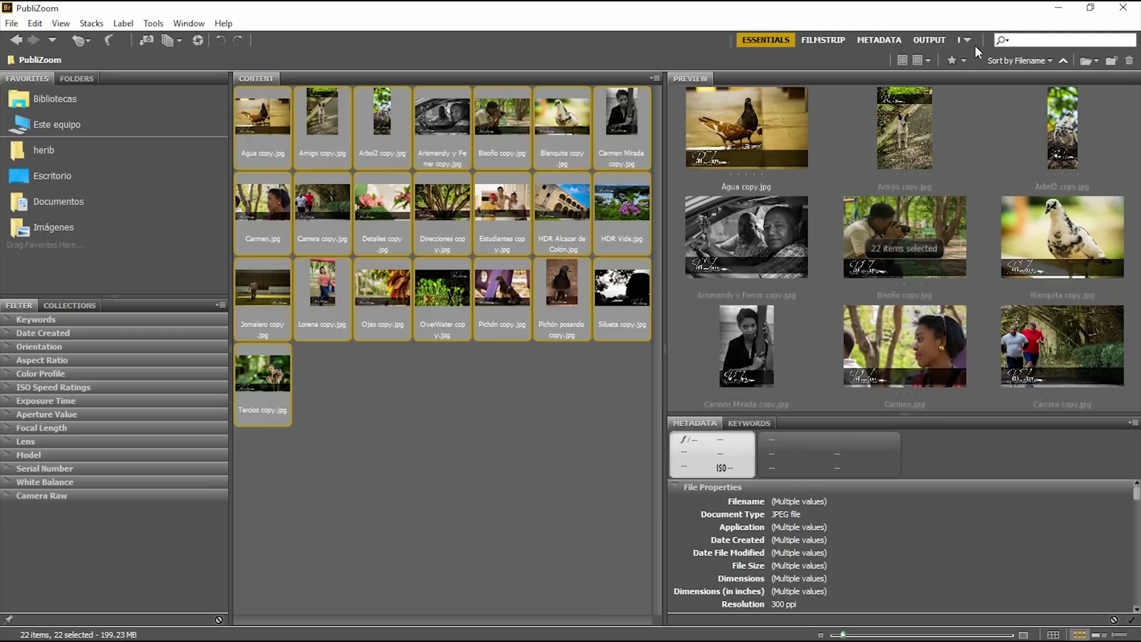
# - In the Output workspace, set the PDF Document background to White
pyautogui.click(933, 44)
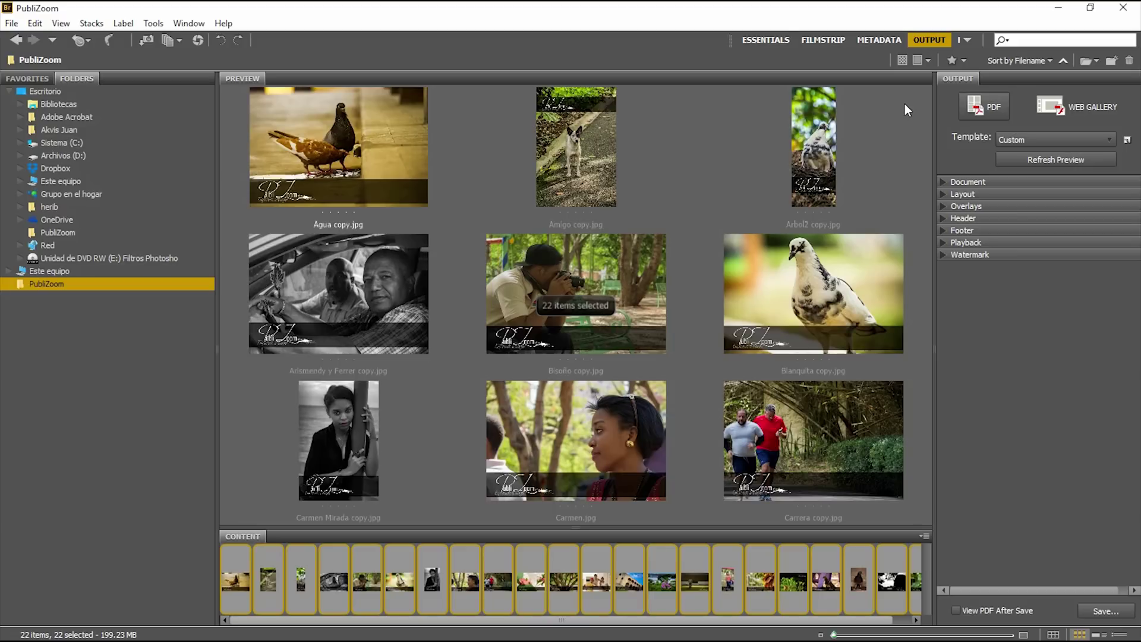
pyautogui.click(943, 181)
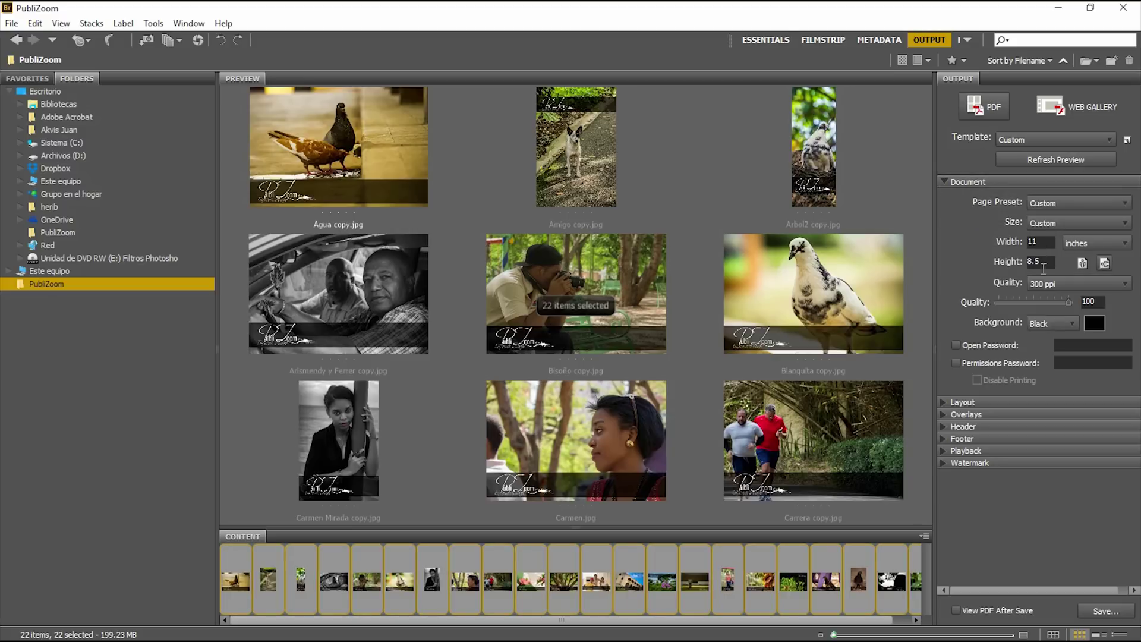
pyautogui.click(1077, 324)
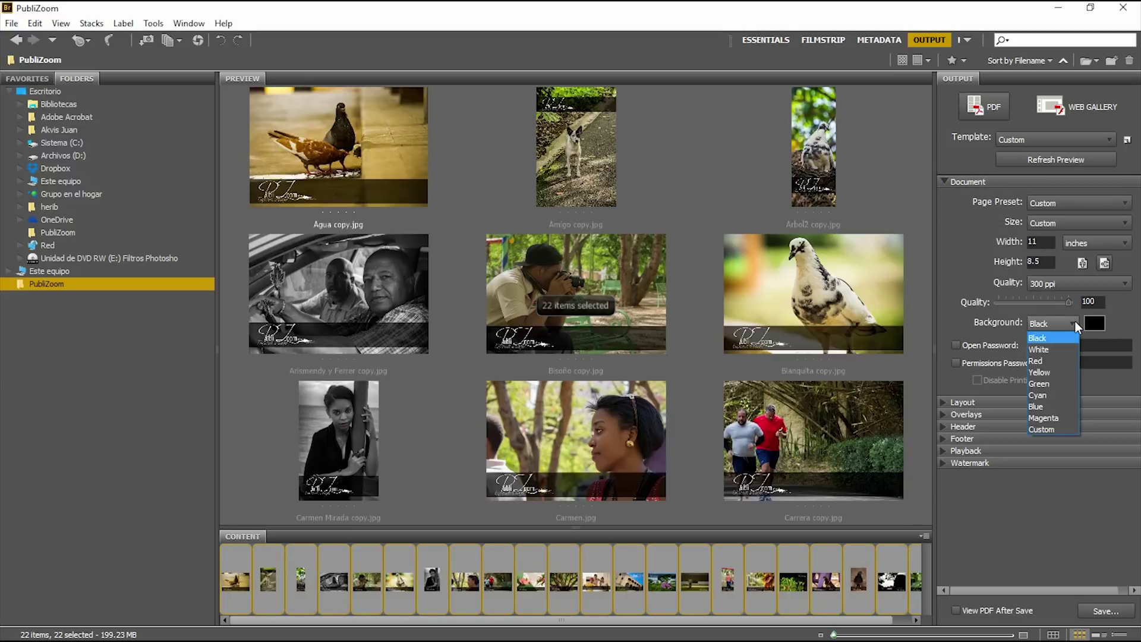
pyautogui.click(1058, 350)
pyautogui.click(949, 179)
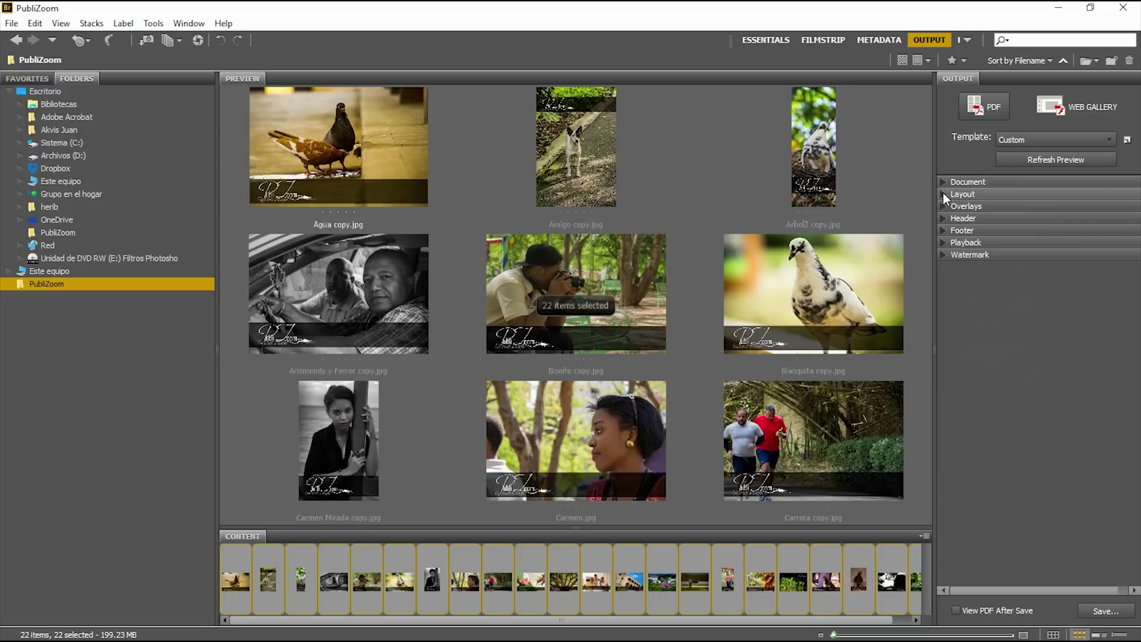
# - Check the Layout column and row counts and generate a 4×4 contact-sheet preview
pyautogui.click(943, 193)
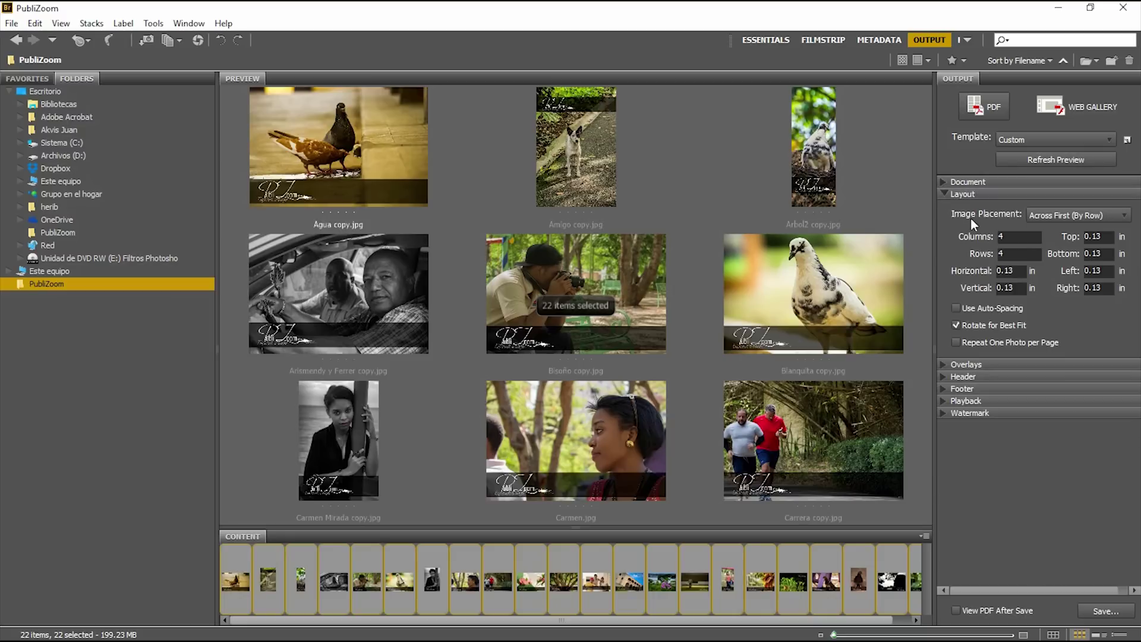
pyautogui.click(1026, 237)
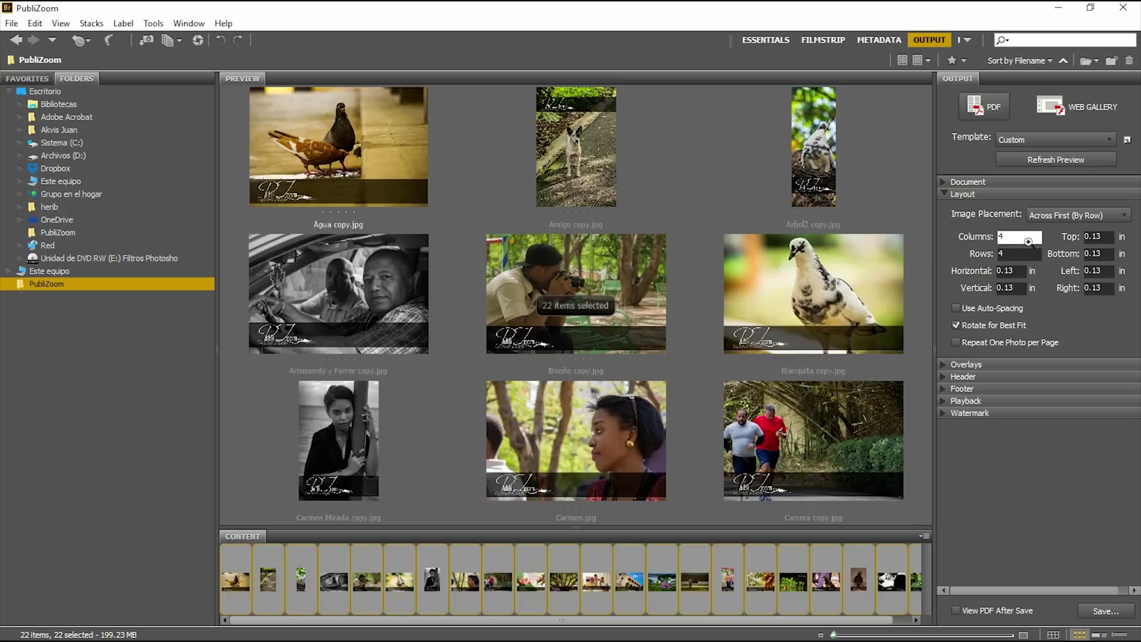
pyautogui.click(975, 238)
pyautogui.click(957, 236)
pyautogui.click(1028, 160)
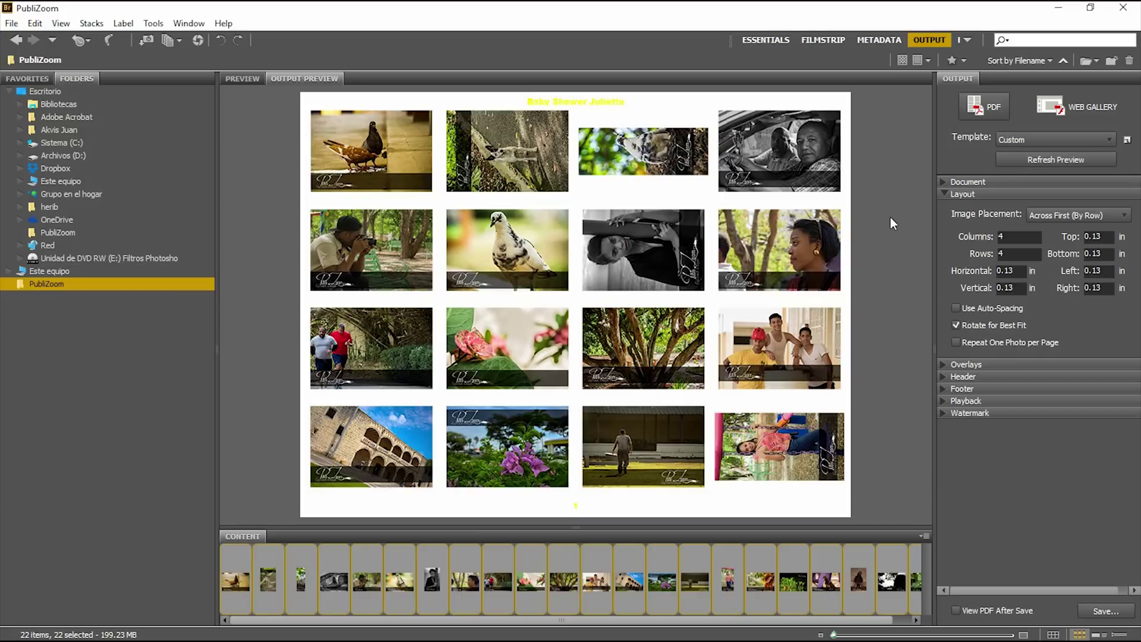
pyautogui.click(1016, 252)
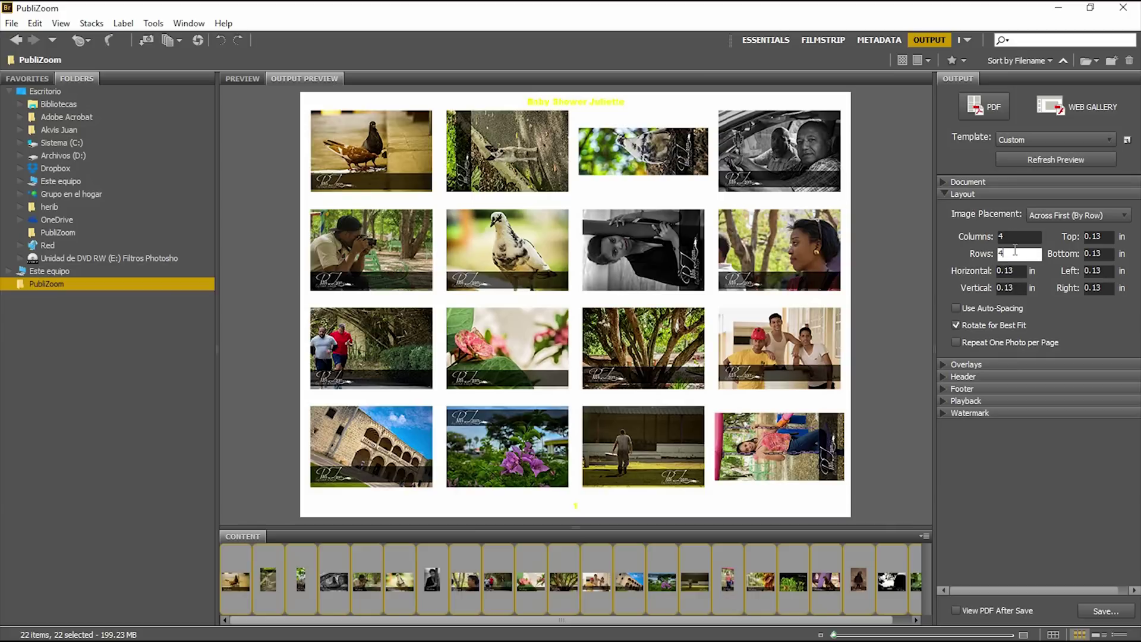
# - Set the grid to 3 columns by 3 rows, toggle Rotate for Best Fit, and refresh the preview
pyautogui.hotkey('shift', 'Tab')
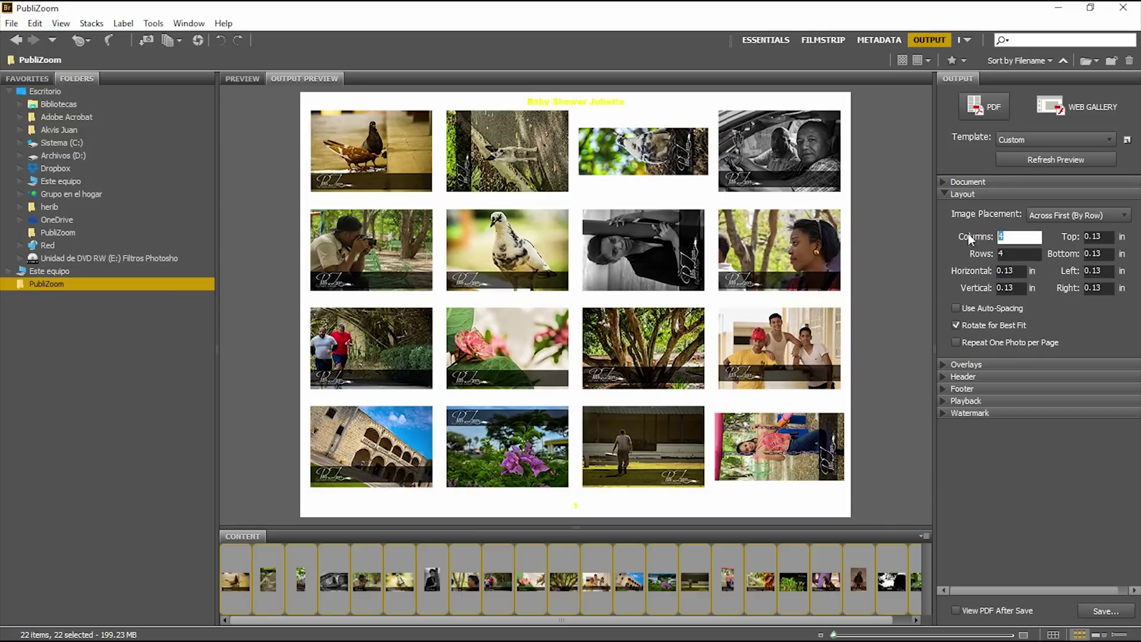
pyautogui.write('3')
pyautogui.press('Tab')
pyautogui.write('3')
pyautogui.press('Tab')
pyautogui.click(1047, 161)
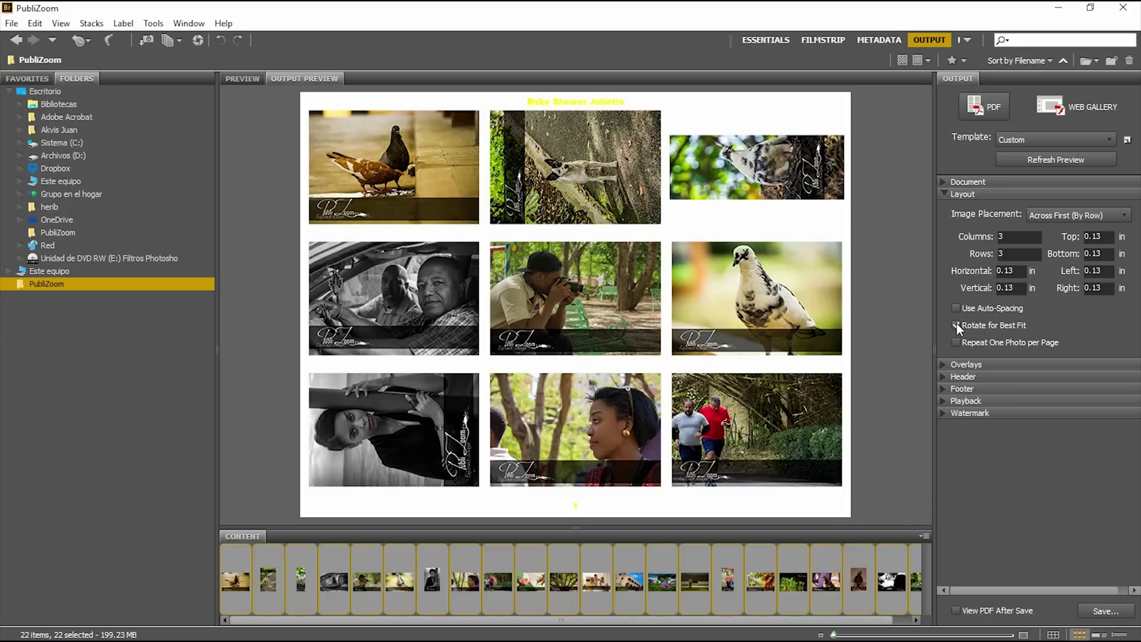
pyautogui.click(956, 325)
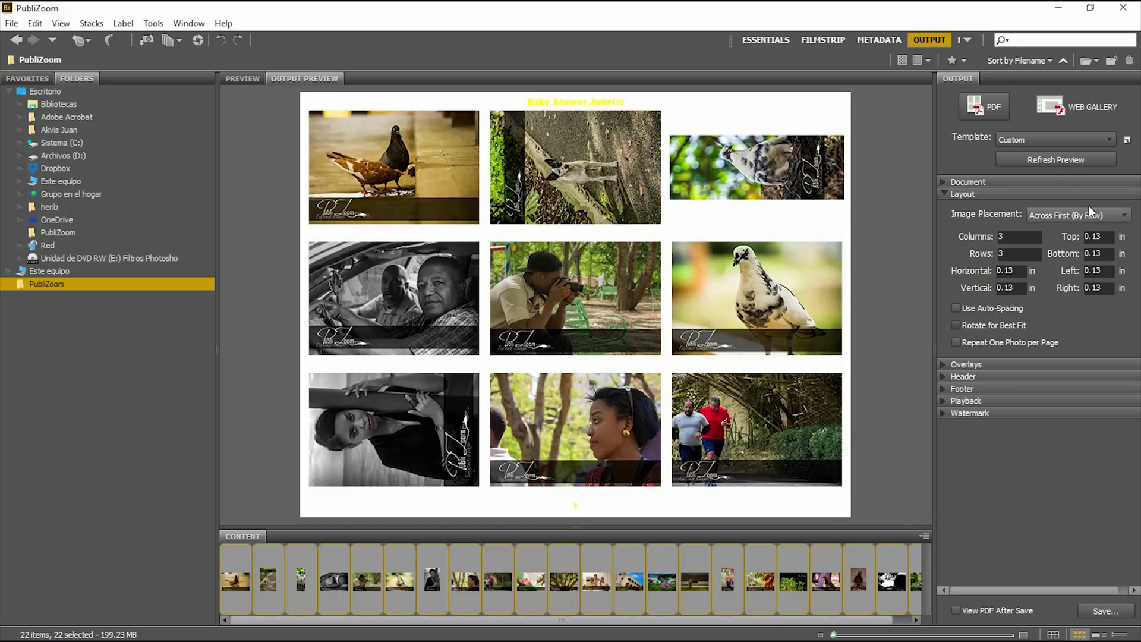
pyautogui.click(1051, 158)
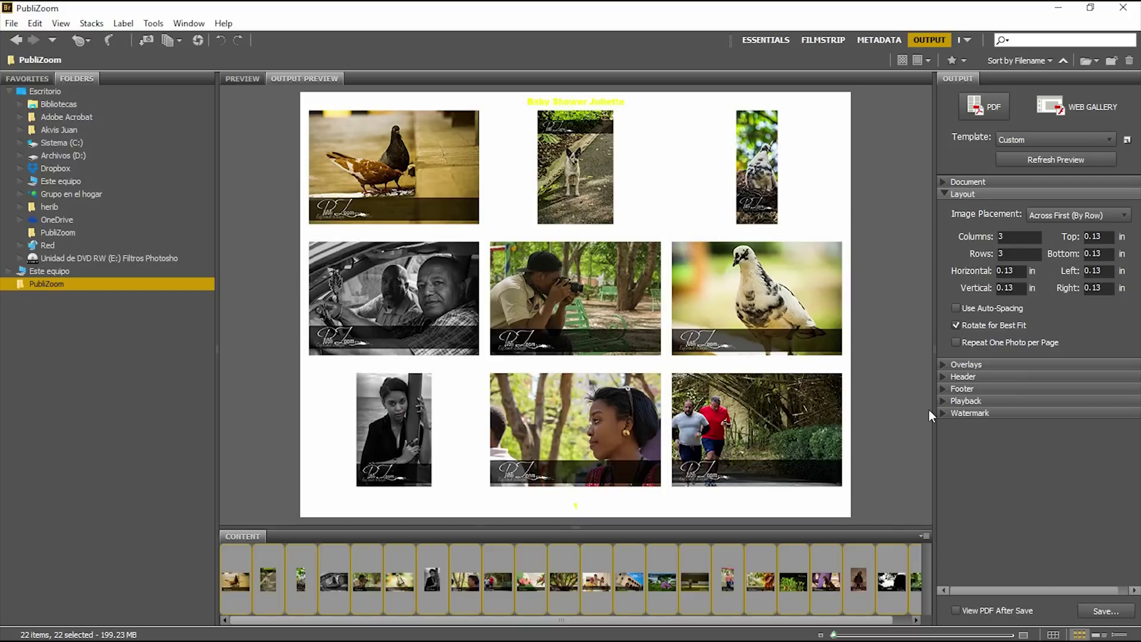
# - Refresh the 3×3 preview with rotated photos and briefly check the Overlays section
pyautogui.click(1071, 157)
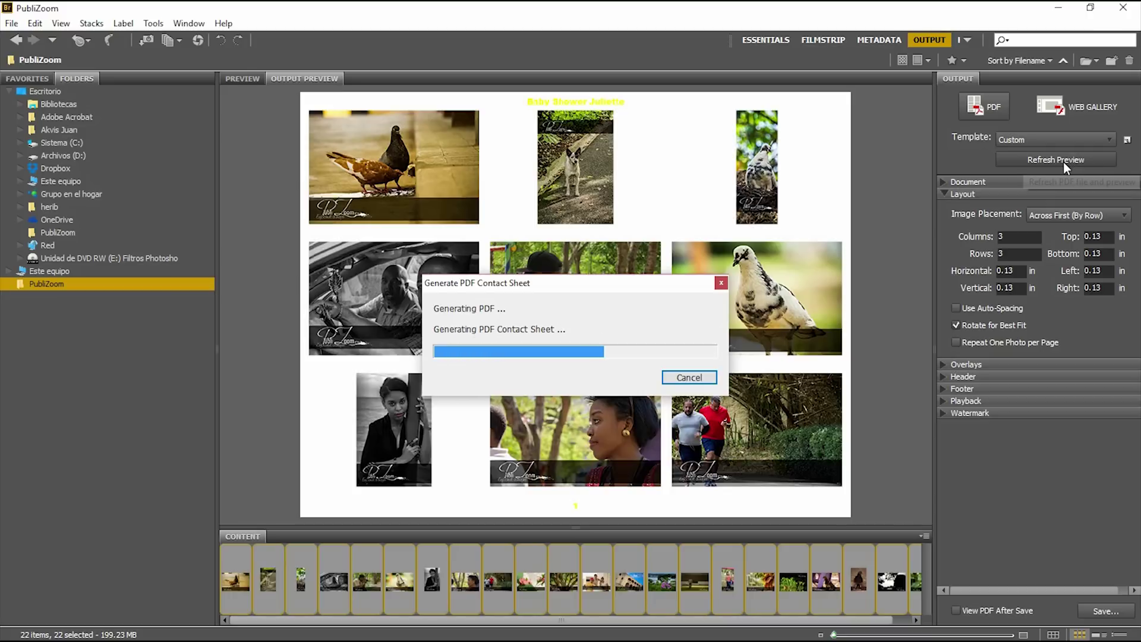
pyautogui.click(945, 194)
pyautogui.click(943, 204)
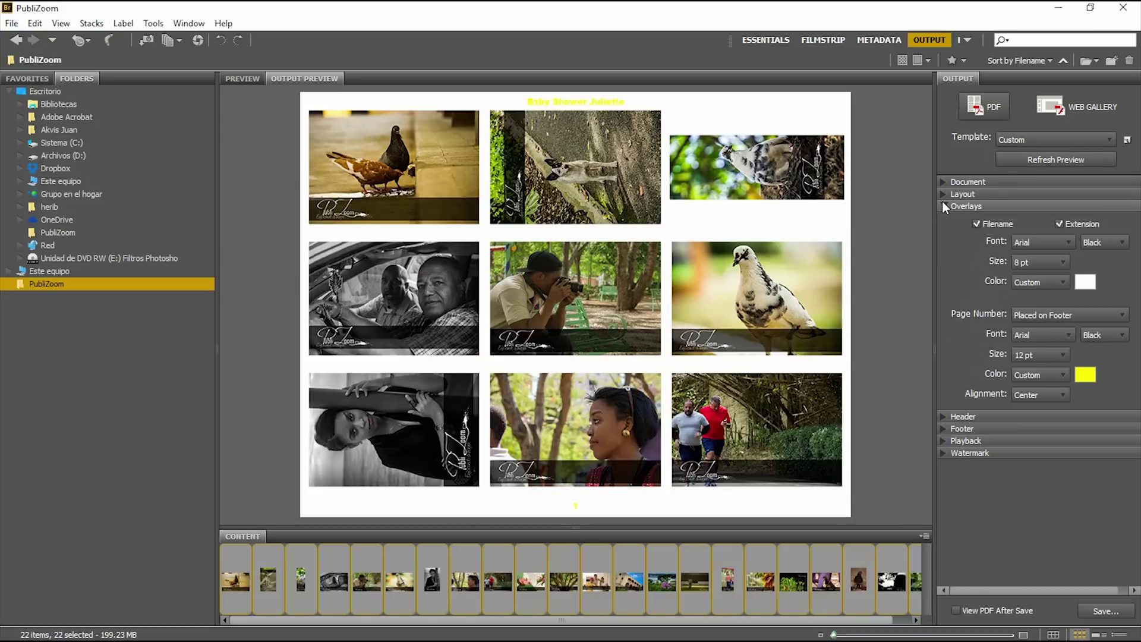
pyautogui.click(942, 206)
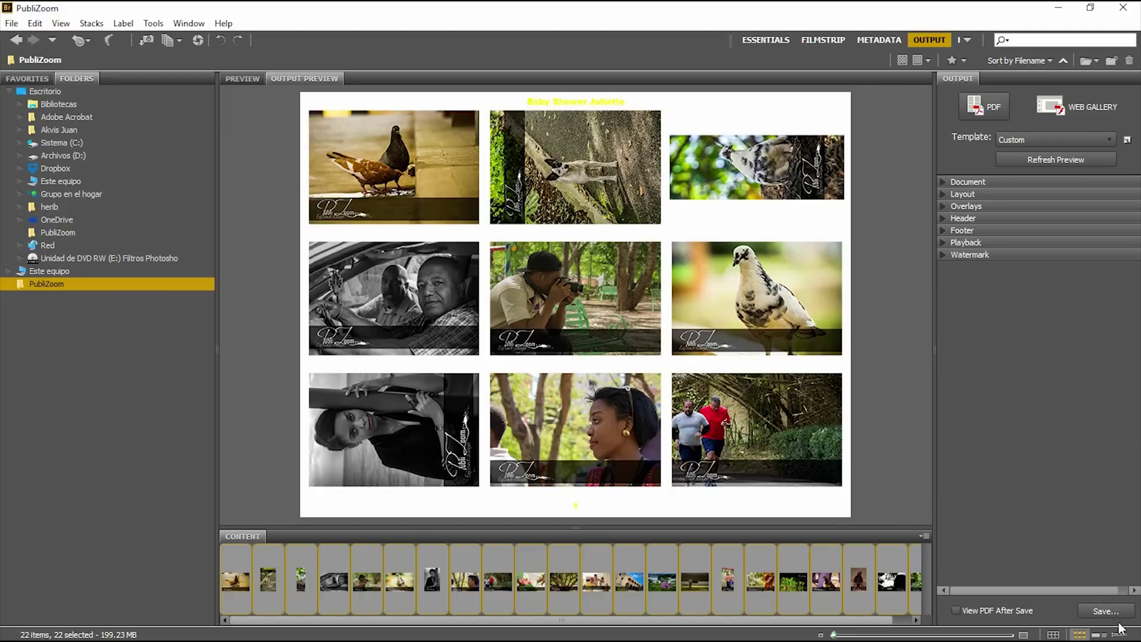
pyautogui.click(1102, 612)
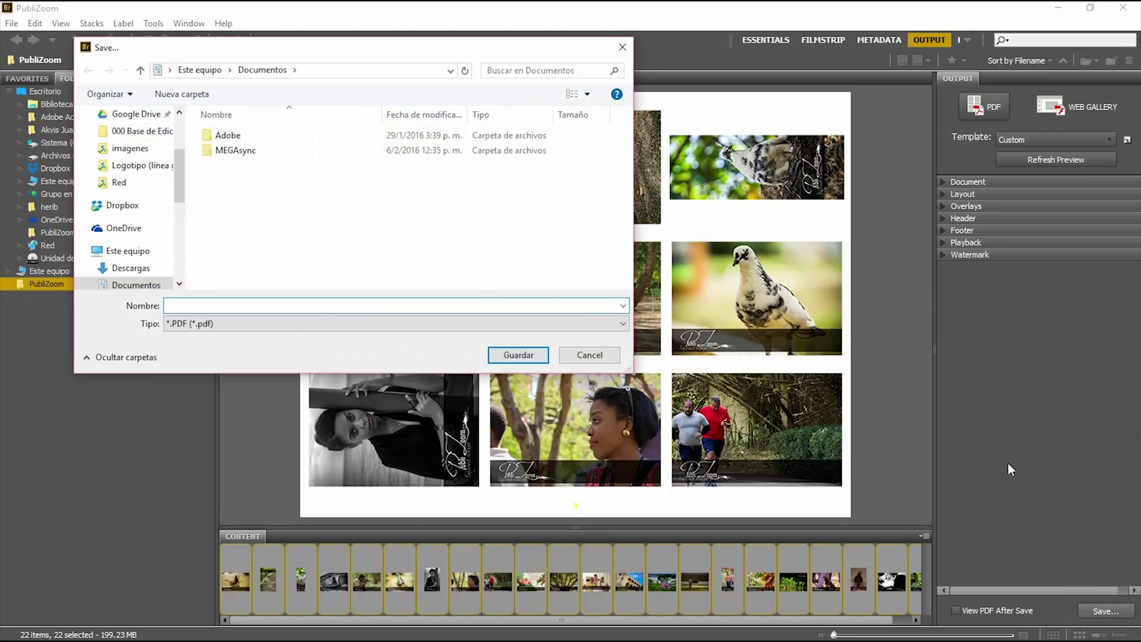
# - Save the contact sheet as Mosaico on Escritorio and dismiss the completion message
pyautogui.moveTo(184, 164); pyautogui.dragTo(175, 126)
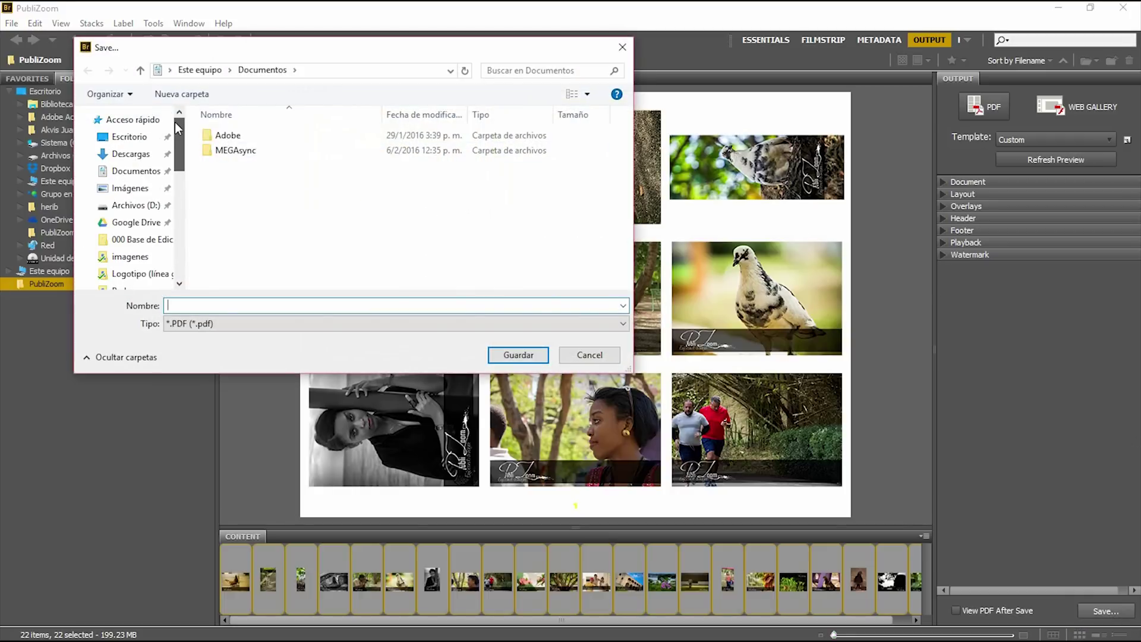
pyautogui.click(129, 137)
pyautogui.click(229, 303)
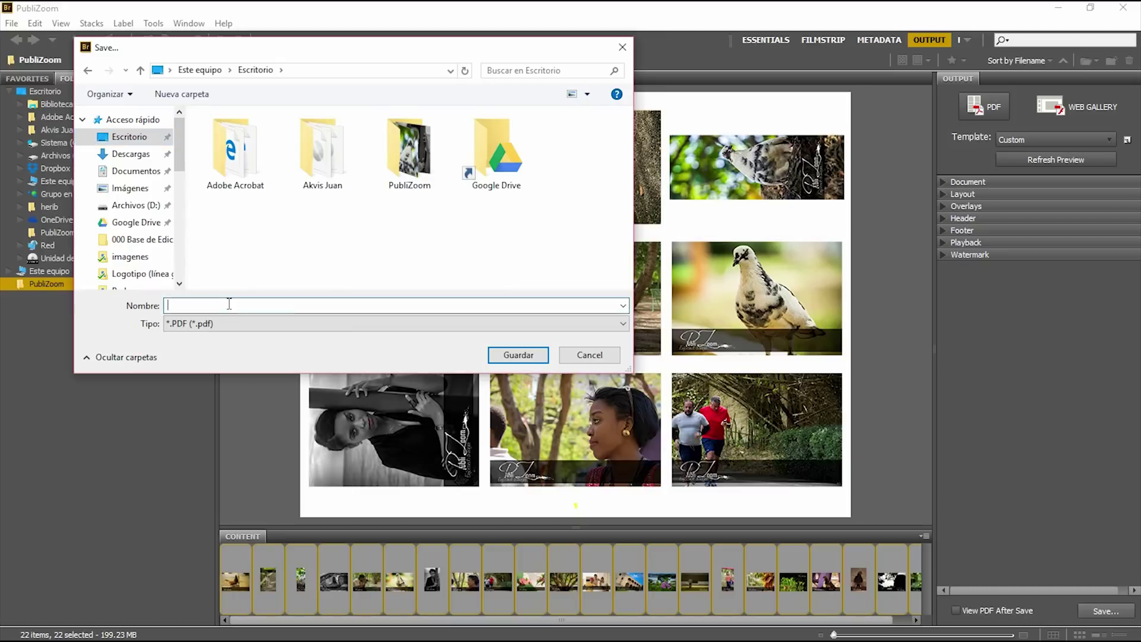
pyautogui.write('Mosaico')
pyautogui.click(519, 355)
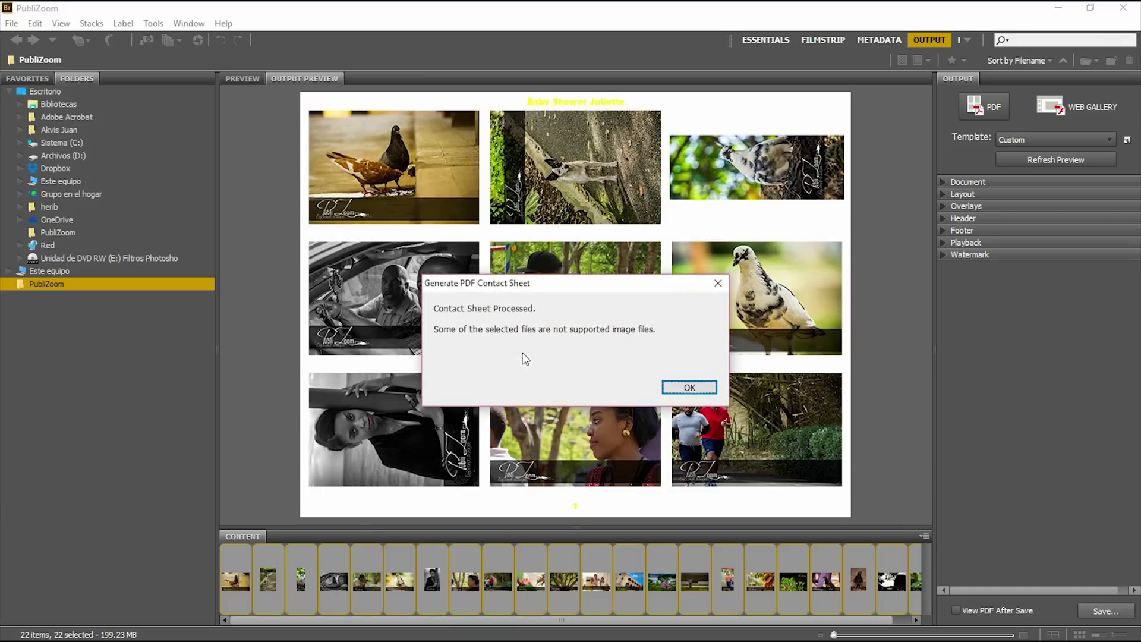
pyautogui.click(685, 390)
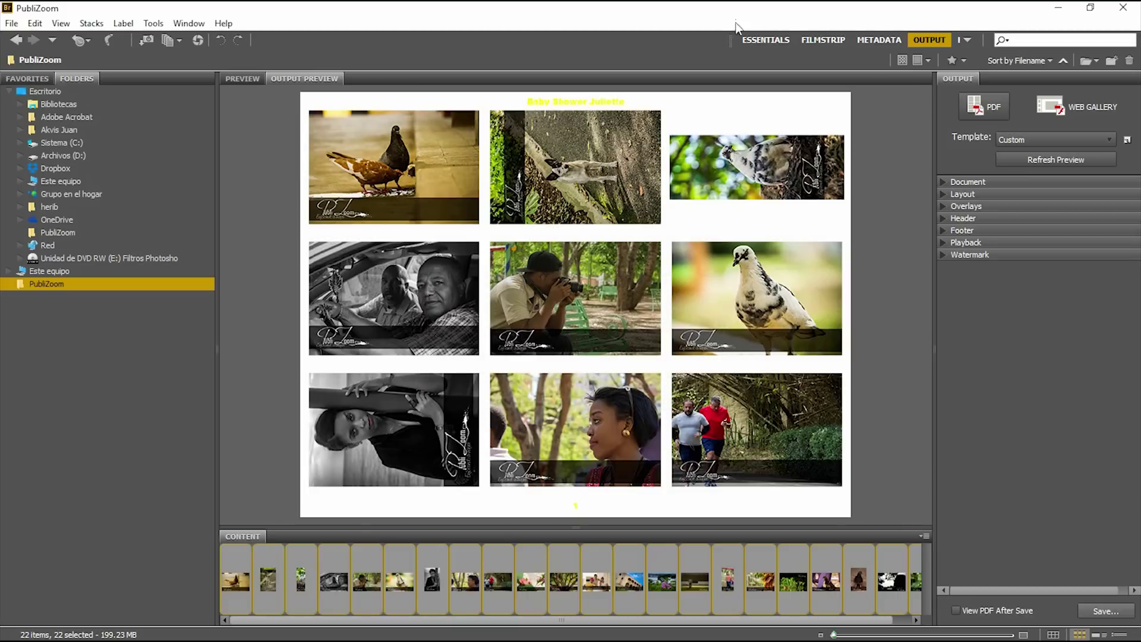
pyautogui.moveTo(813, 25); pyautogui.dragTo(802, 20)
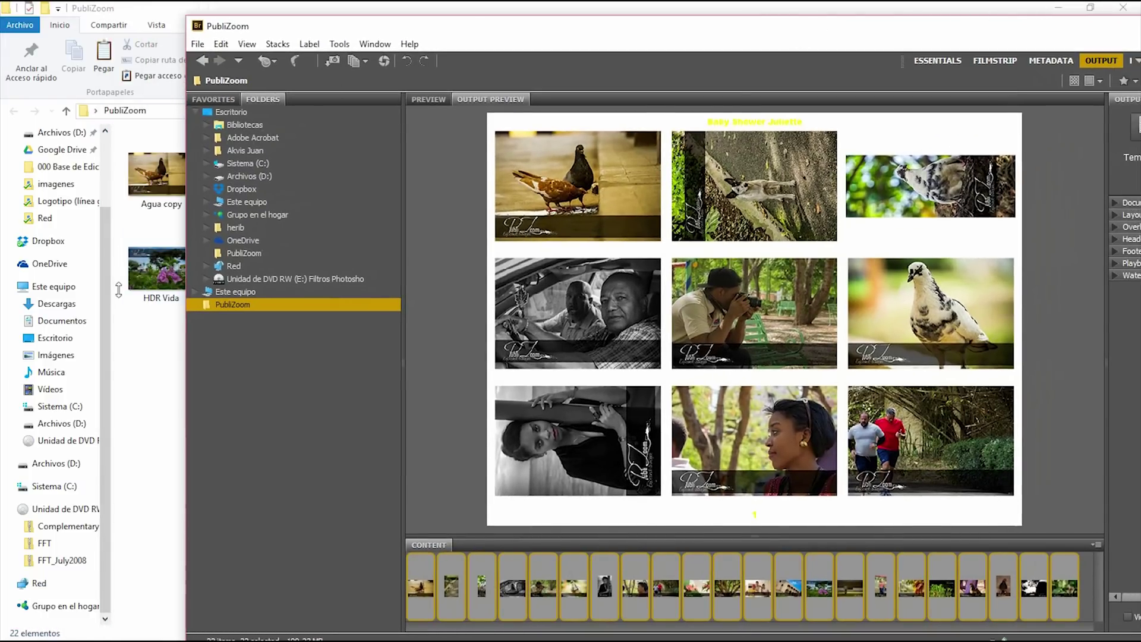
# - From the Escritorio folder in File Explorer, open Mosaico.pdf with Microsoft Edge
pyautogui.click(111, 289)
pyautogui.click(53, 155)
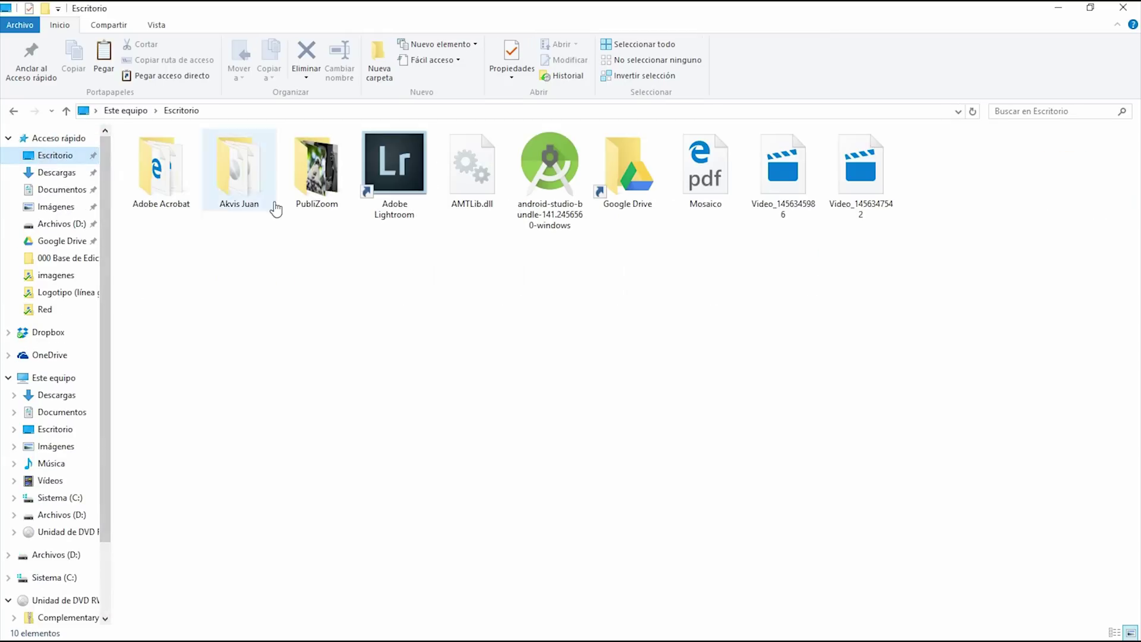
pyautogui.rightClick(723, 165)
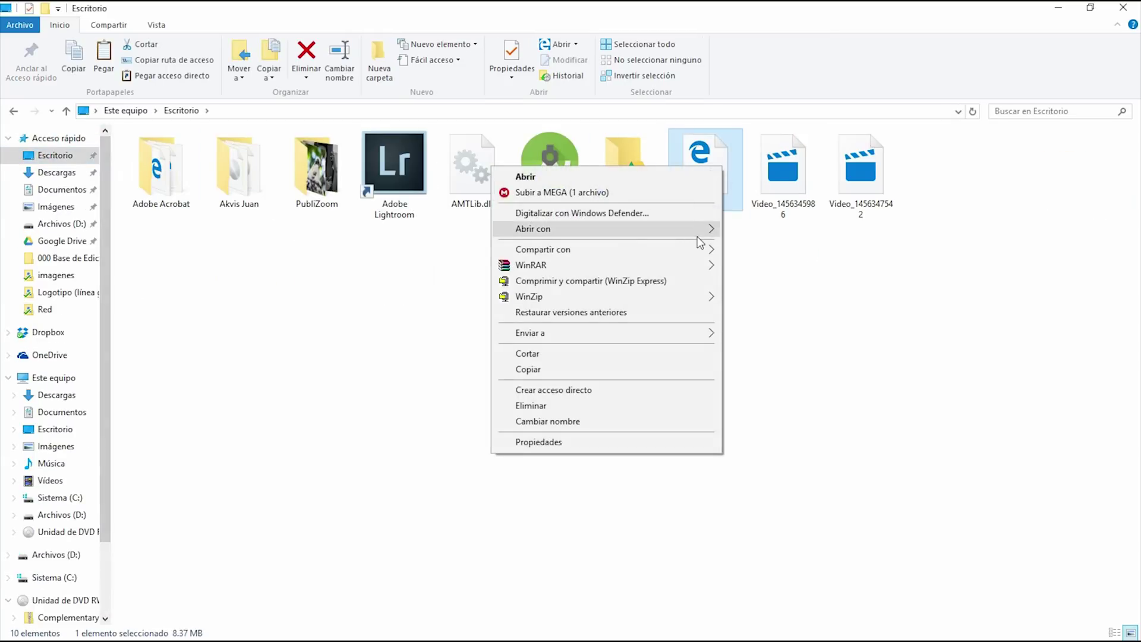
pyautogui.moveTo(606, 229)
pyautogui.click(359, 245)
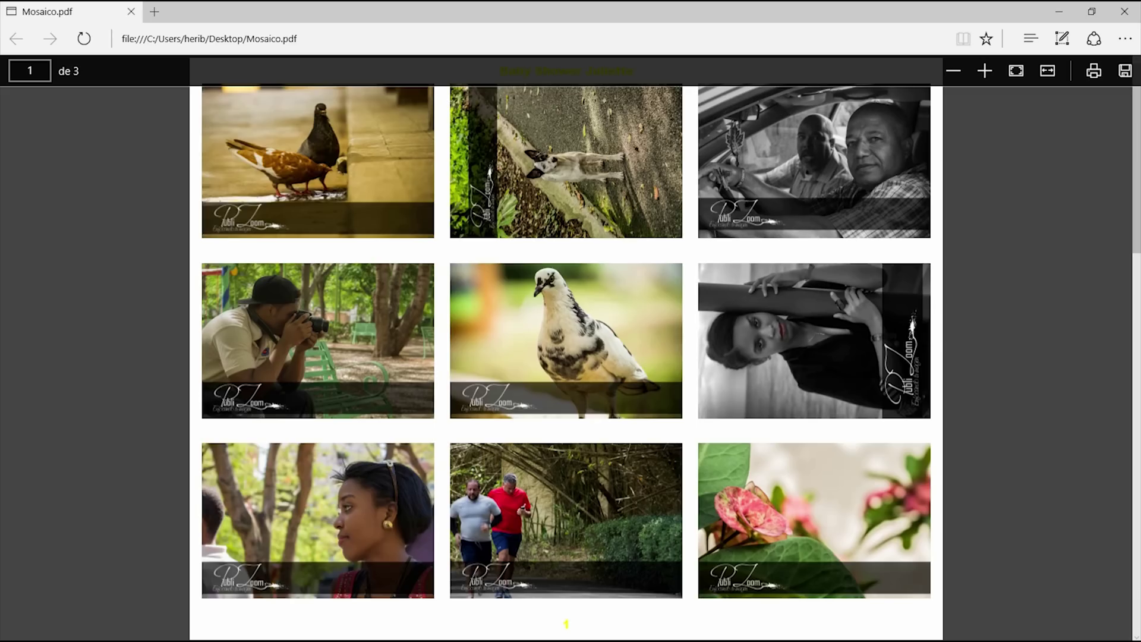
pyautogui.scroll(-5, 566, 357)
pyautogui.scroll(-5, 566, 356)
pyautogui.scroll(-4, 566, 356)
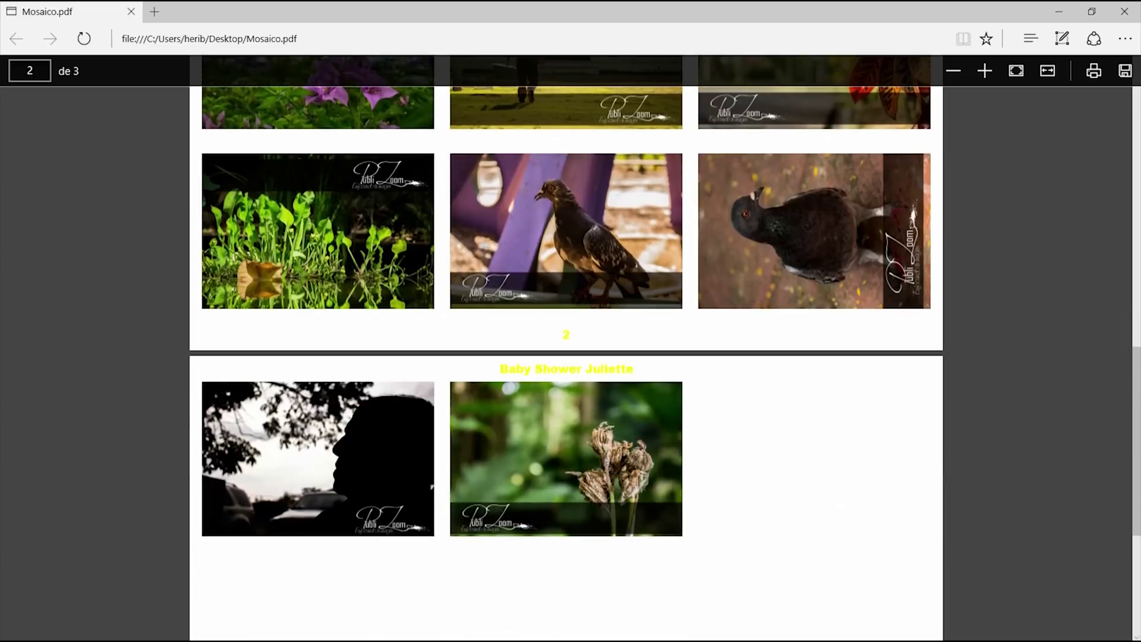
pyautogui.scroll(-5, 566, 357)
pyautogui.scroll(6, 566, 356)
pyautogui.scroll(5, 566, 357)
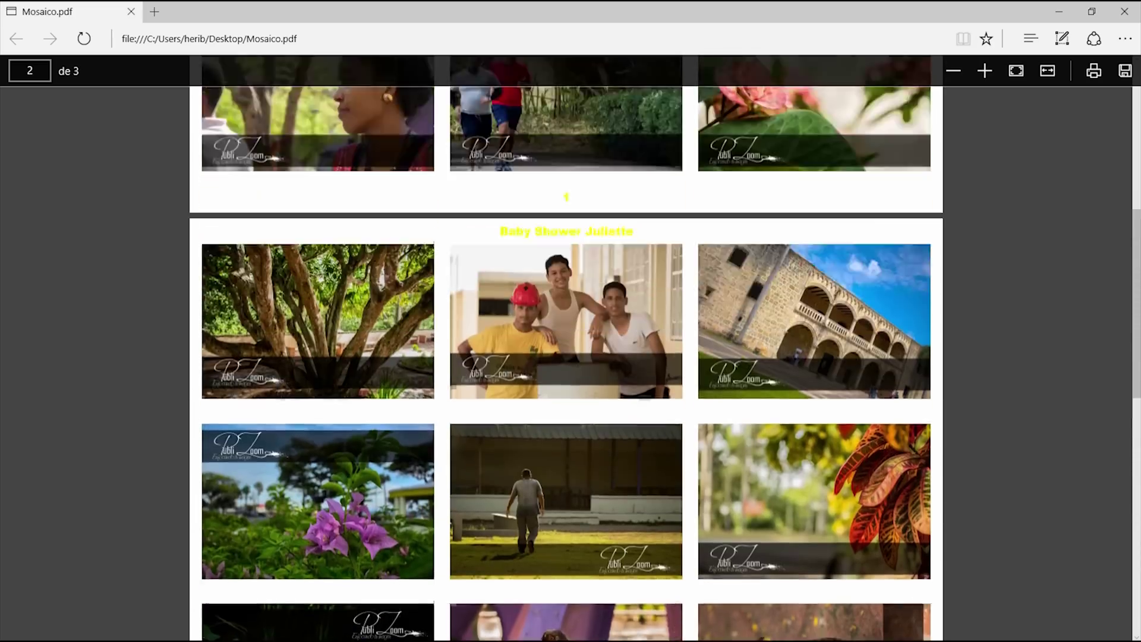
pyautogui.scroll(5, 566, 356)
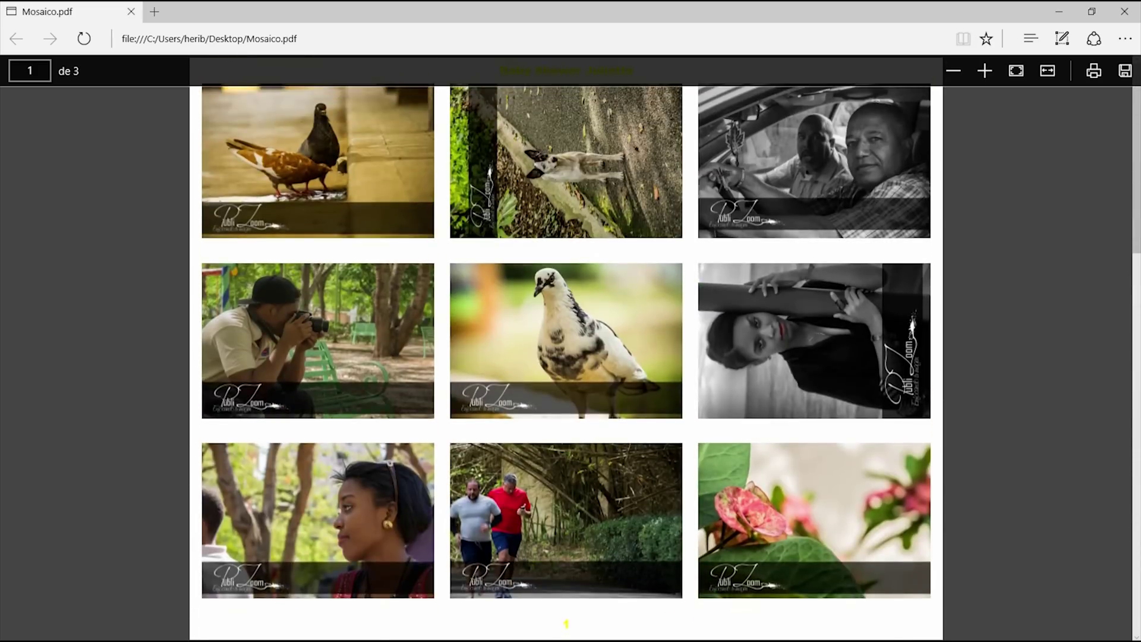